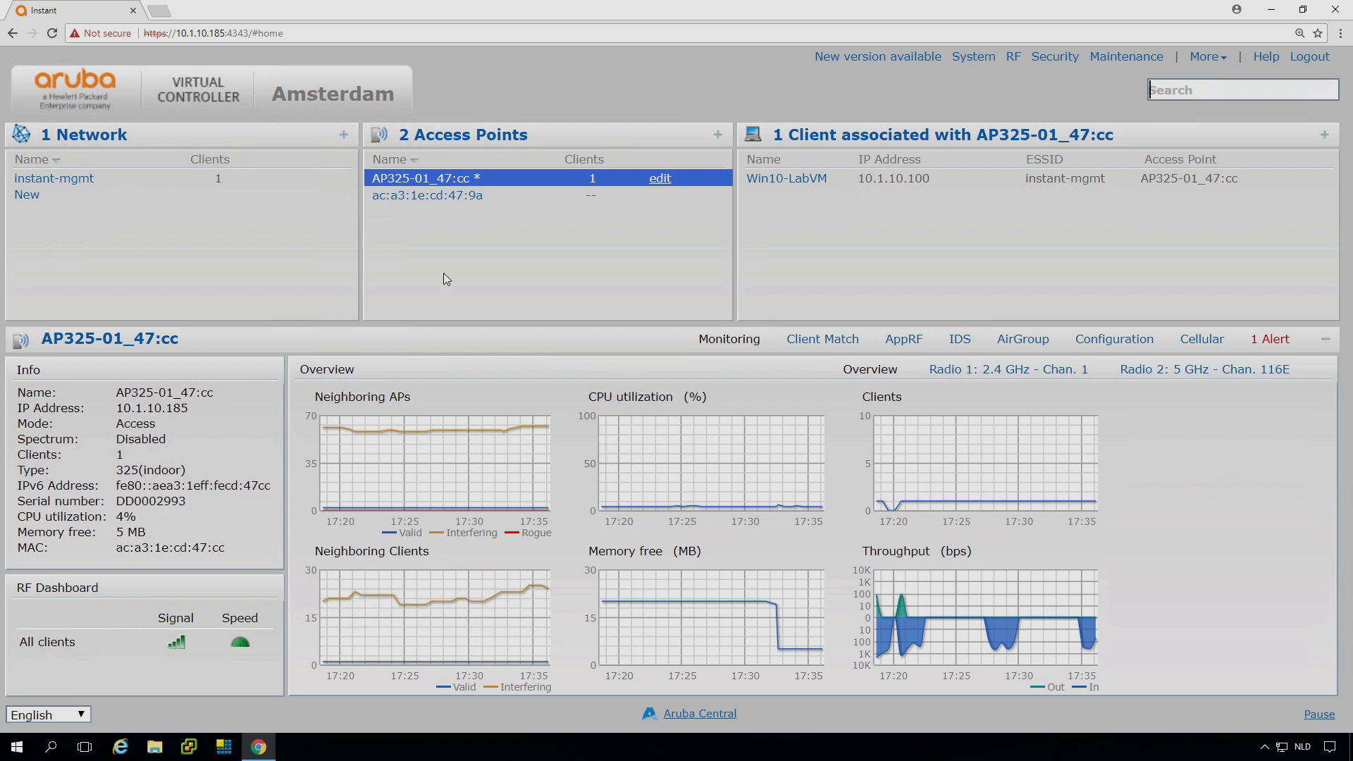
# Step: View ac:a3:1e:cd:47:9a's details (IP 10.1.10.135, channels 6/52E, 0 clients), comparing with AP325-01_47:cc
pyautogui.click(496, 195)
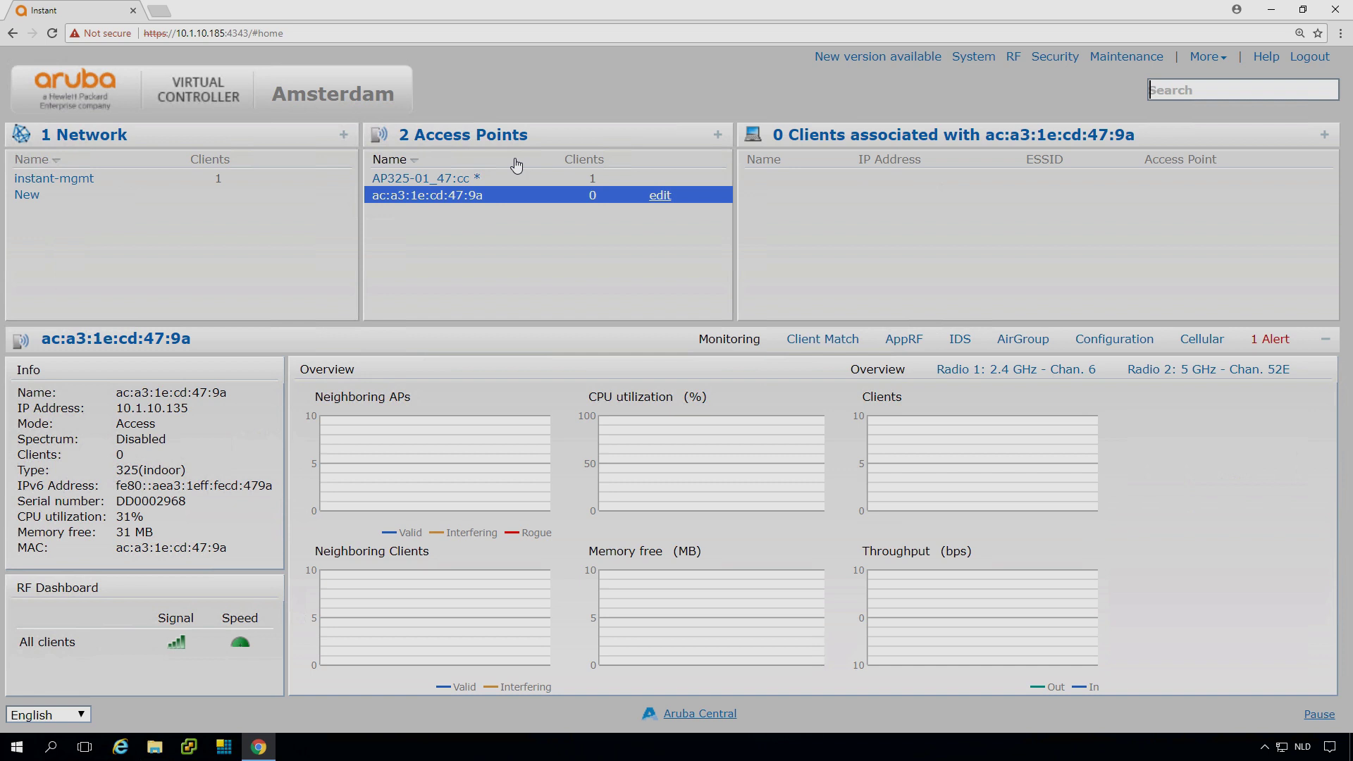
pyautogui.click(505, 182)
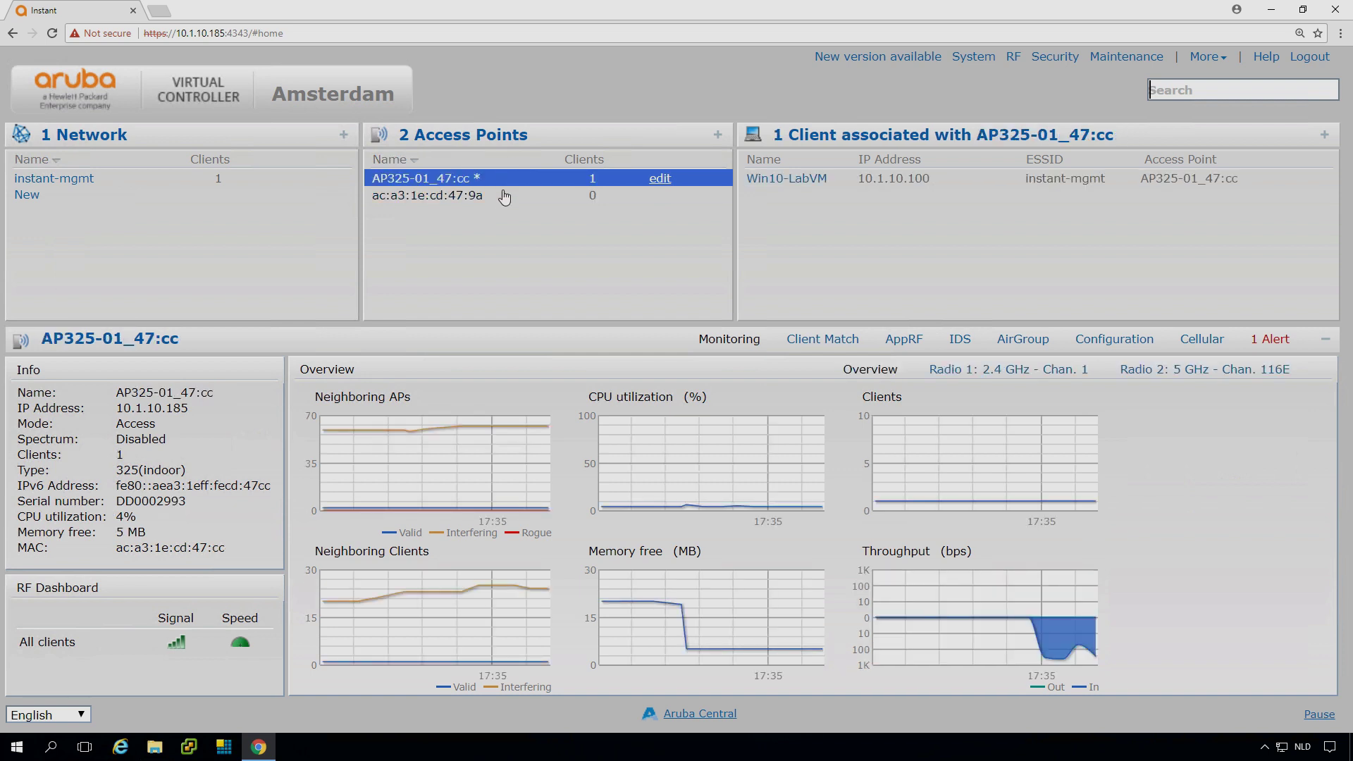
pyautogui.click(503, 201)
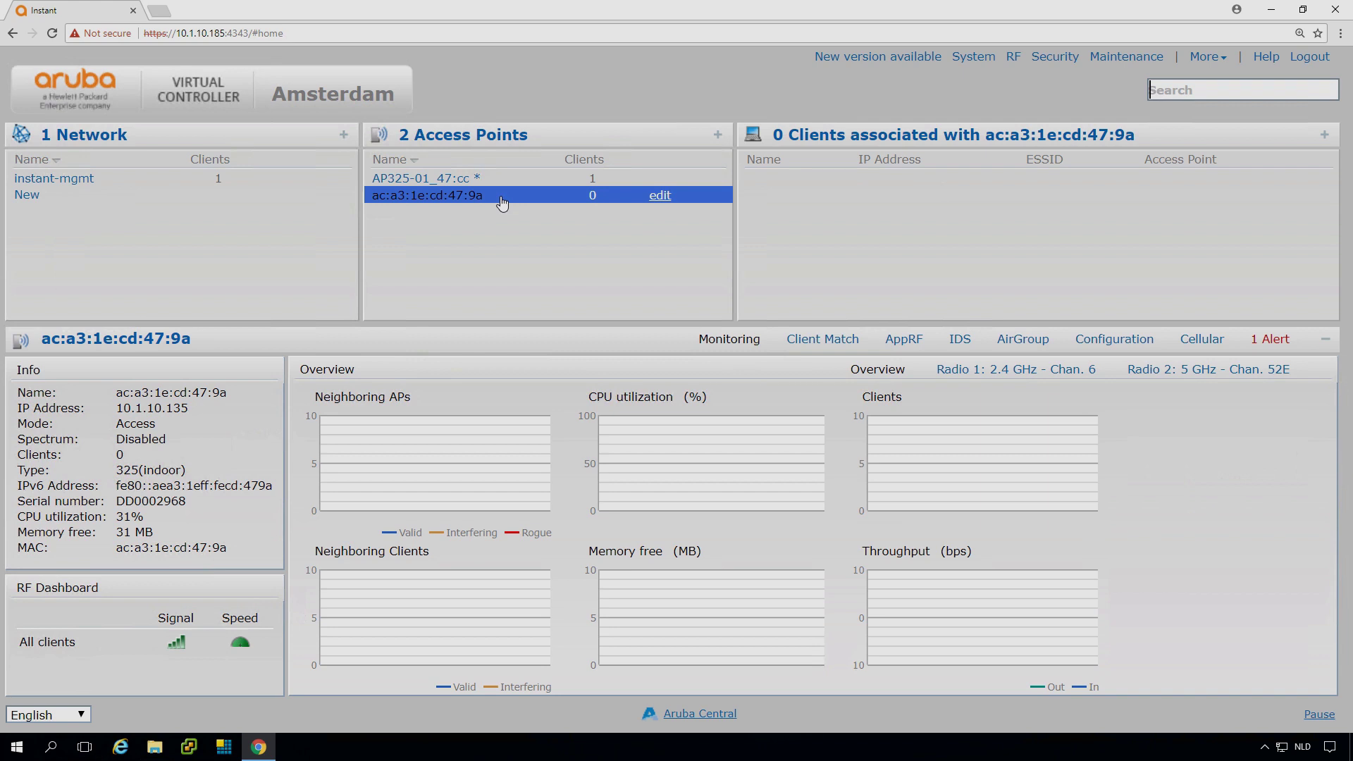
# Step: Replace the ac:a3:1e:cd: prefix in ac:a3:1e:cd:47:9a's name with AP325-02_ and save
pyautogui.click(659, 195)
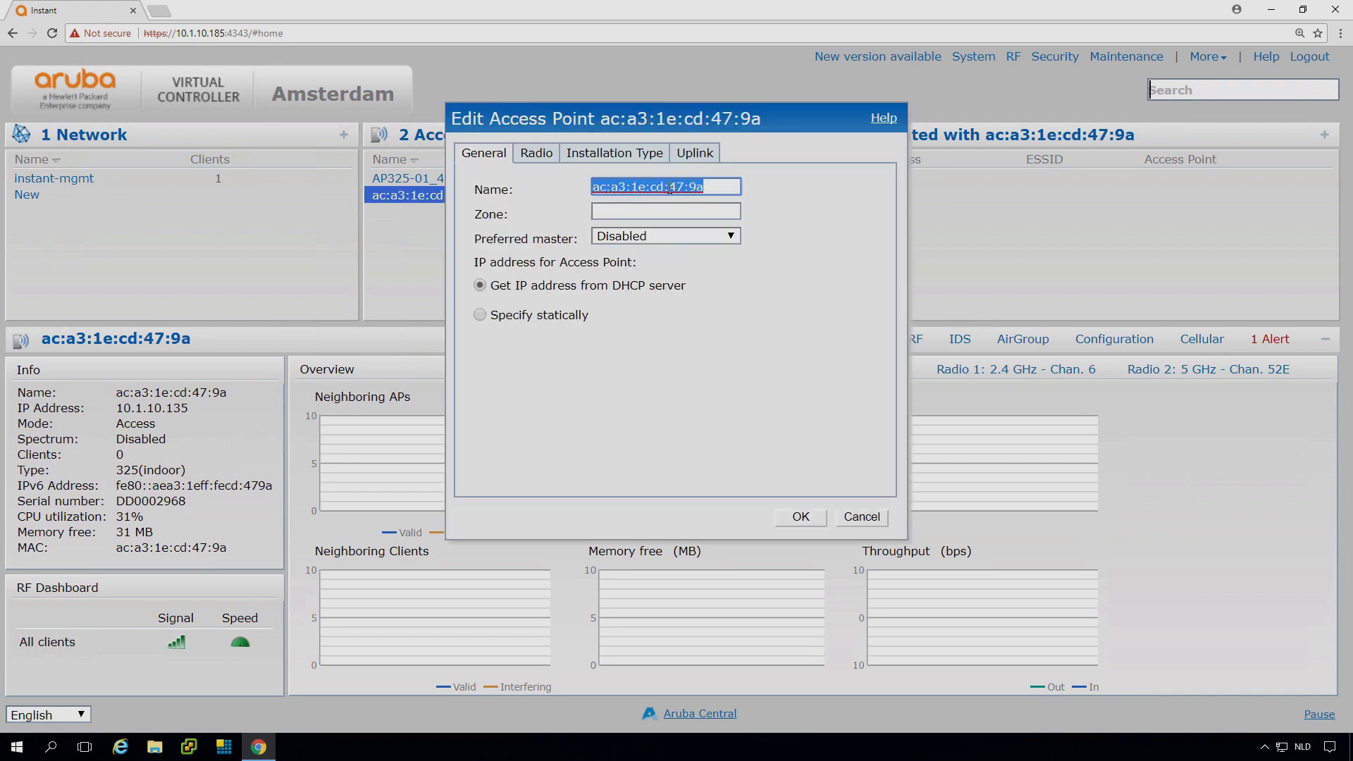
pyautogui.moveTo(683, 186); pyautogui.dragTo(623, 202)
pyautogui.press('Home')
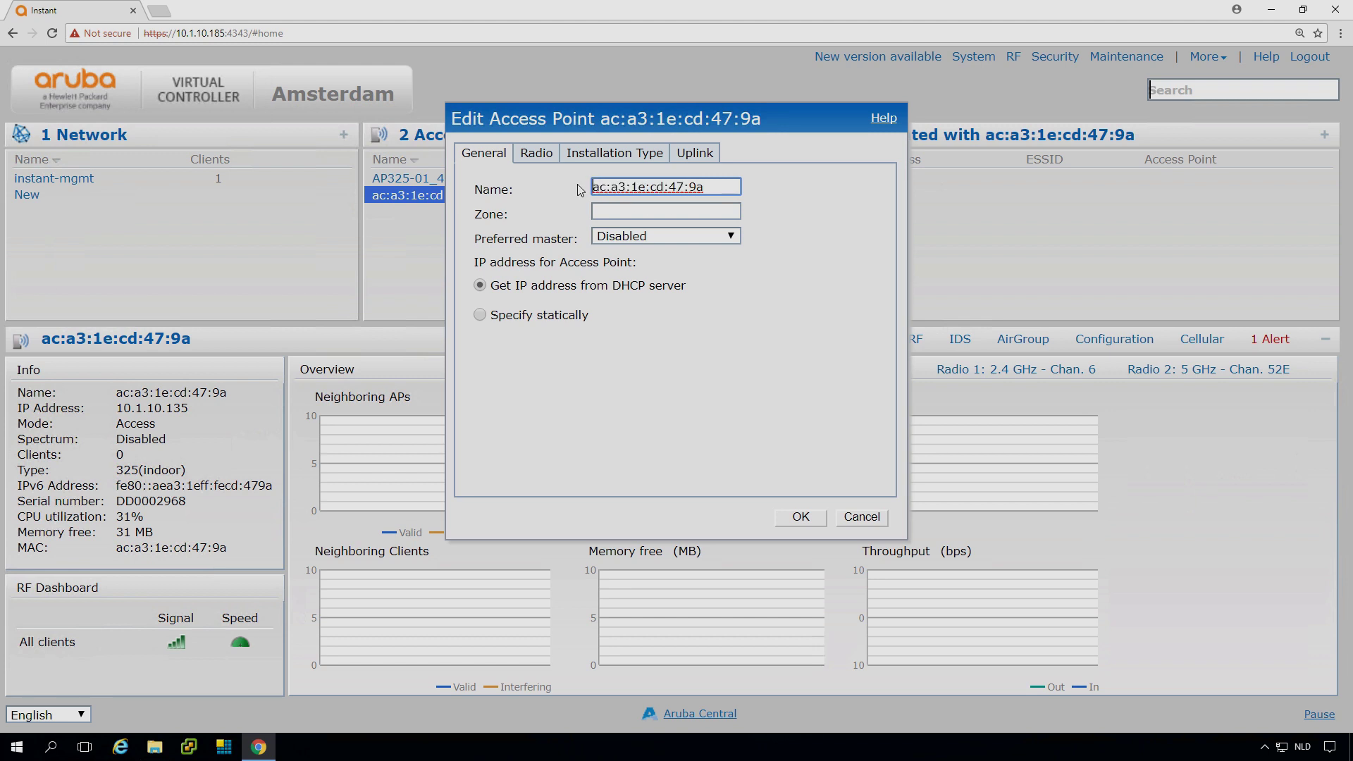
pyautogui.hotkey('shift', 'Right')
pyautogui.hotkey('shift', 'Right')
pyautogui.hotkey('shift', 'Right')
pyautogui.hotkey('shift', 'Right')
pyautogui.hotkey('shift', 'Right')
pyautogui.hotkey('shift', 'Right')
pyautogui.hotkey('shift', 'Right')
pyautogui.hotkey('shift', 'Right')
pyautogui.hotkey('shift', 'Right')
pyautogui.hotkey('shift', 'Right')
pyautogui.hotkey('shift', 'Right')
pyautogui.hotkey('shift', 'Right')
pyautogui.write('AP325-02_')
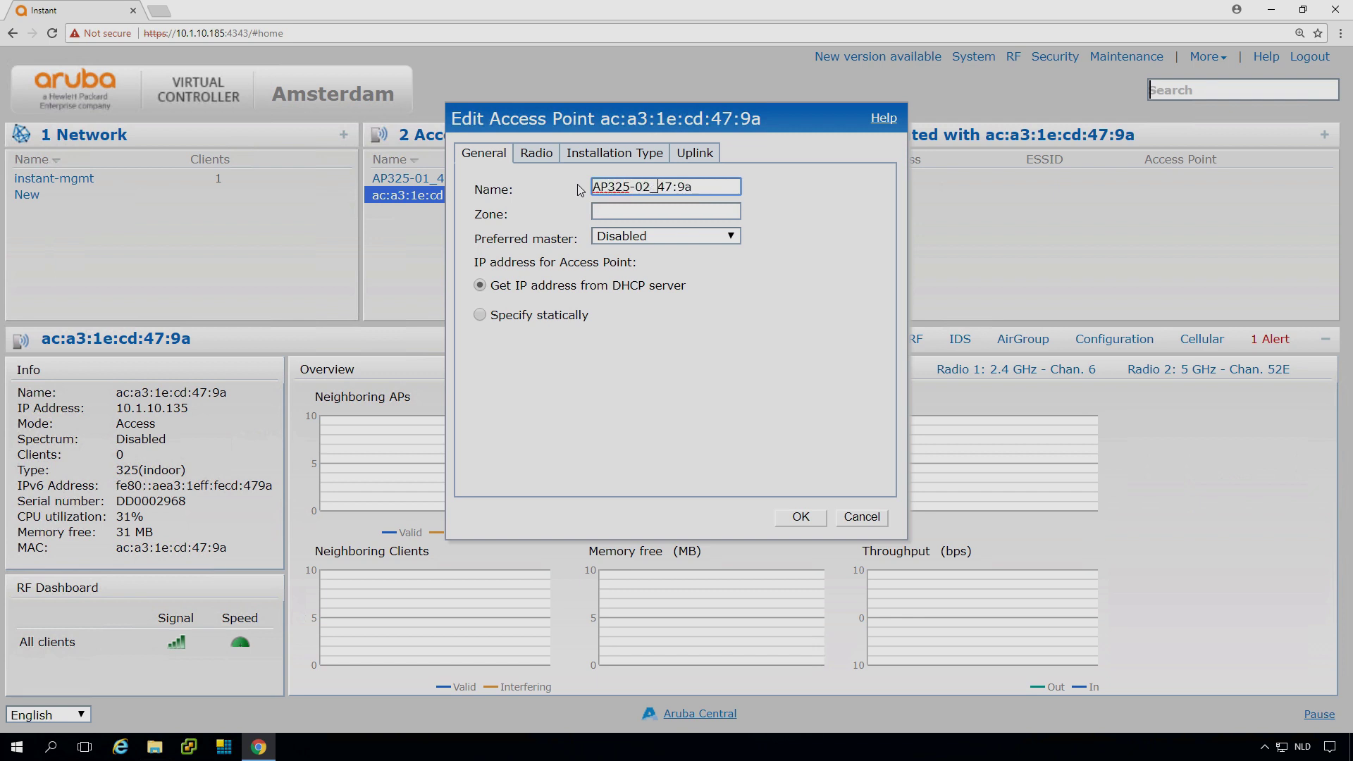
pyautogui.click(802, 518)
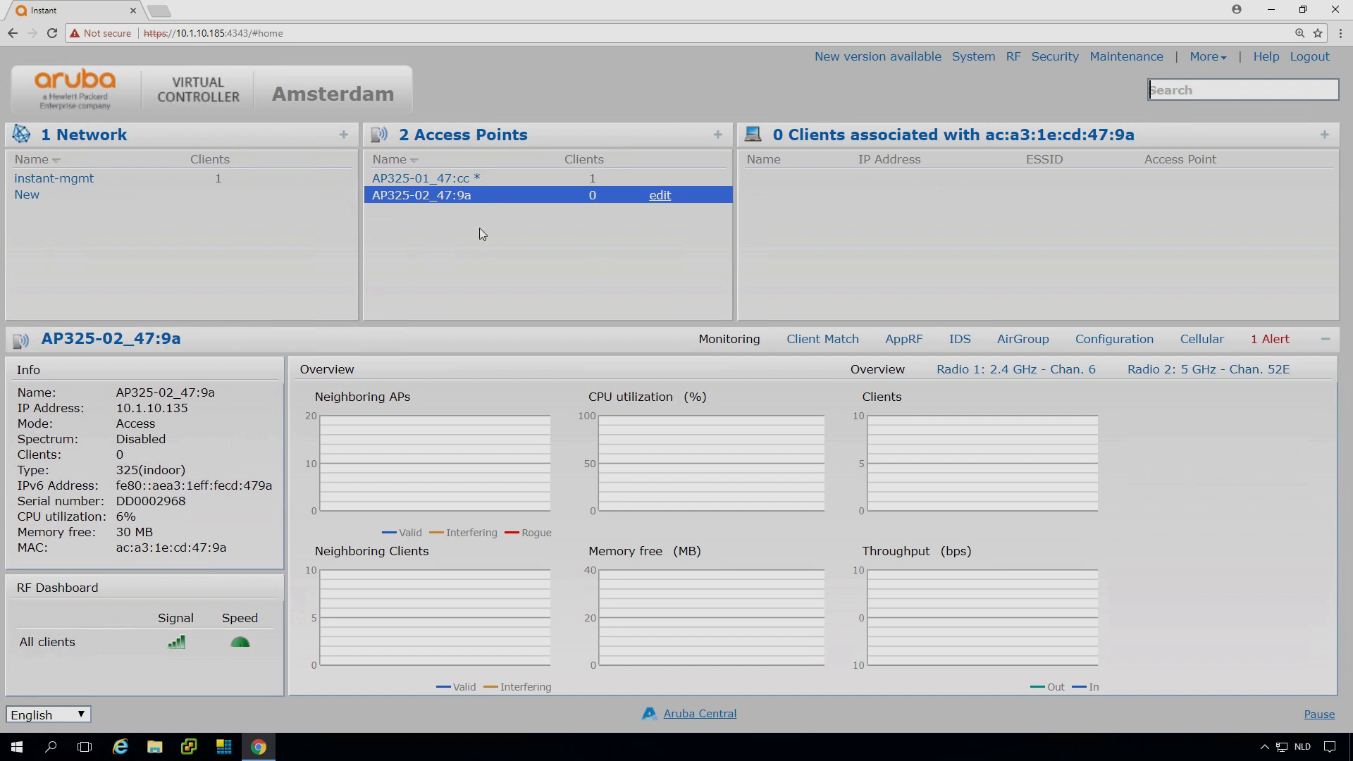
# Step: Check AP325-01_47:cc, then return to the Amsterdam overview where ac:a3:1e:cd:47:24 joins
pyautogui.click(500, 180)
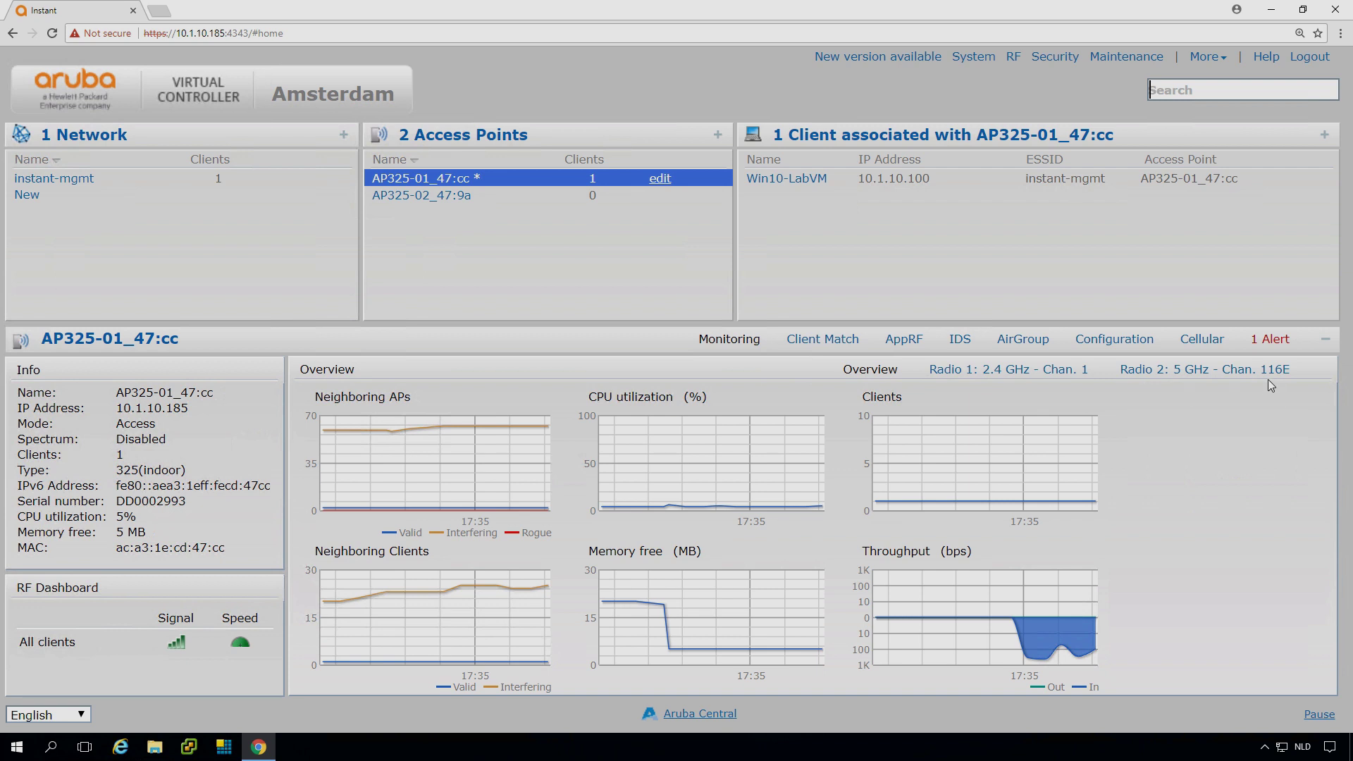
pyautogui.click(513, 240)
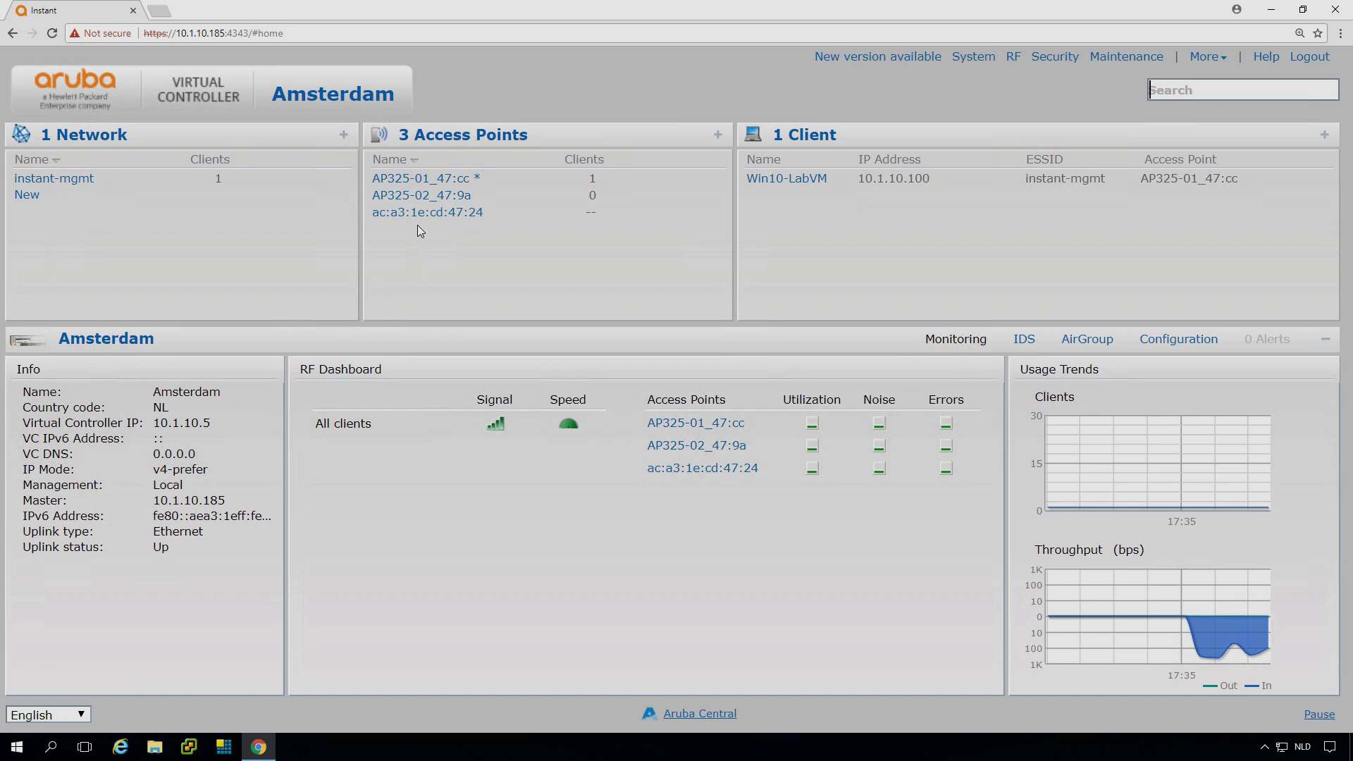
# Step: Replace the ac:a3:1e:cd: prefix in ac:a3:1e:cd:47:24's name with AP325-03_ and save
pyautogui.click(423, 212)
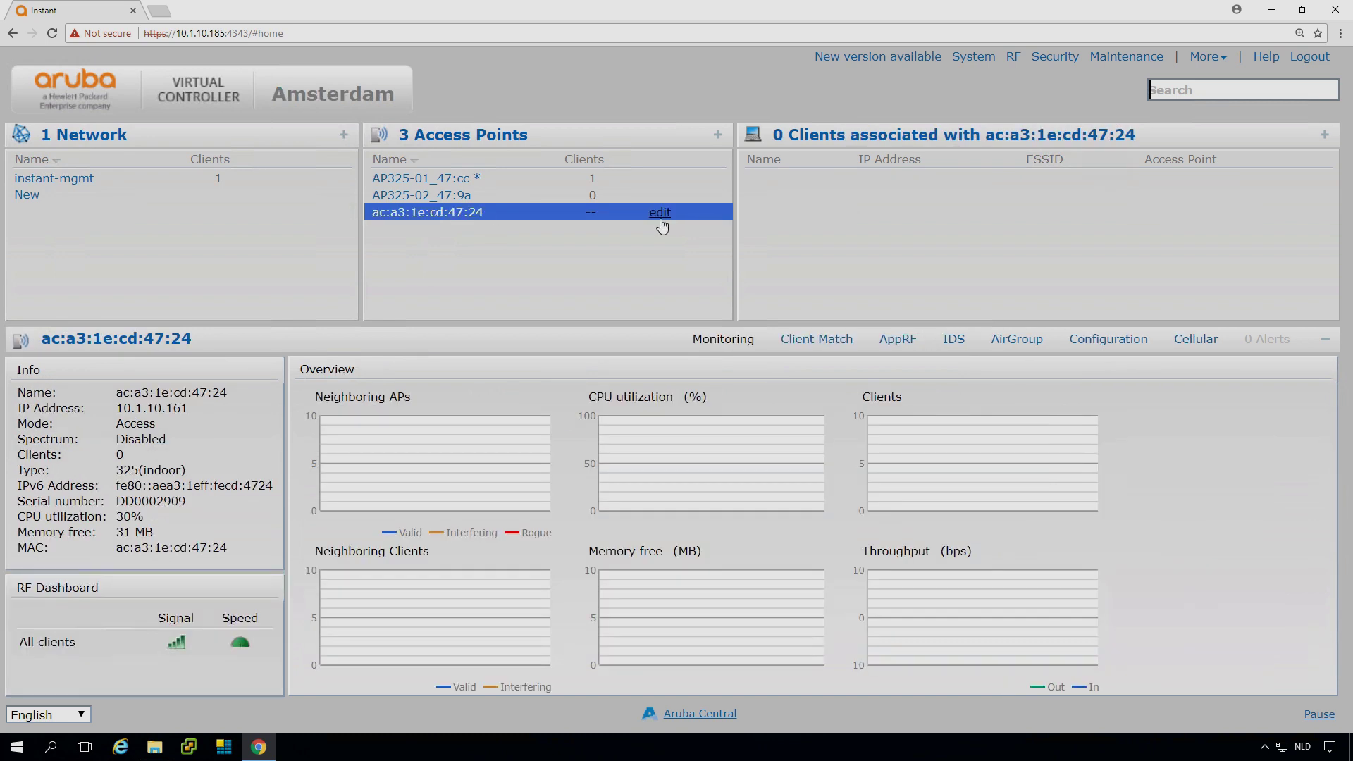
pyautogui.click(660, 212)
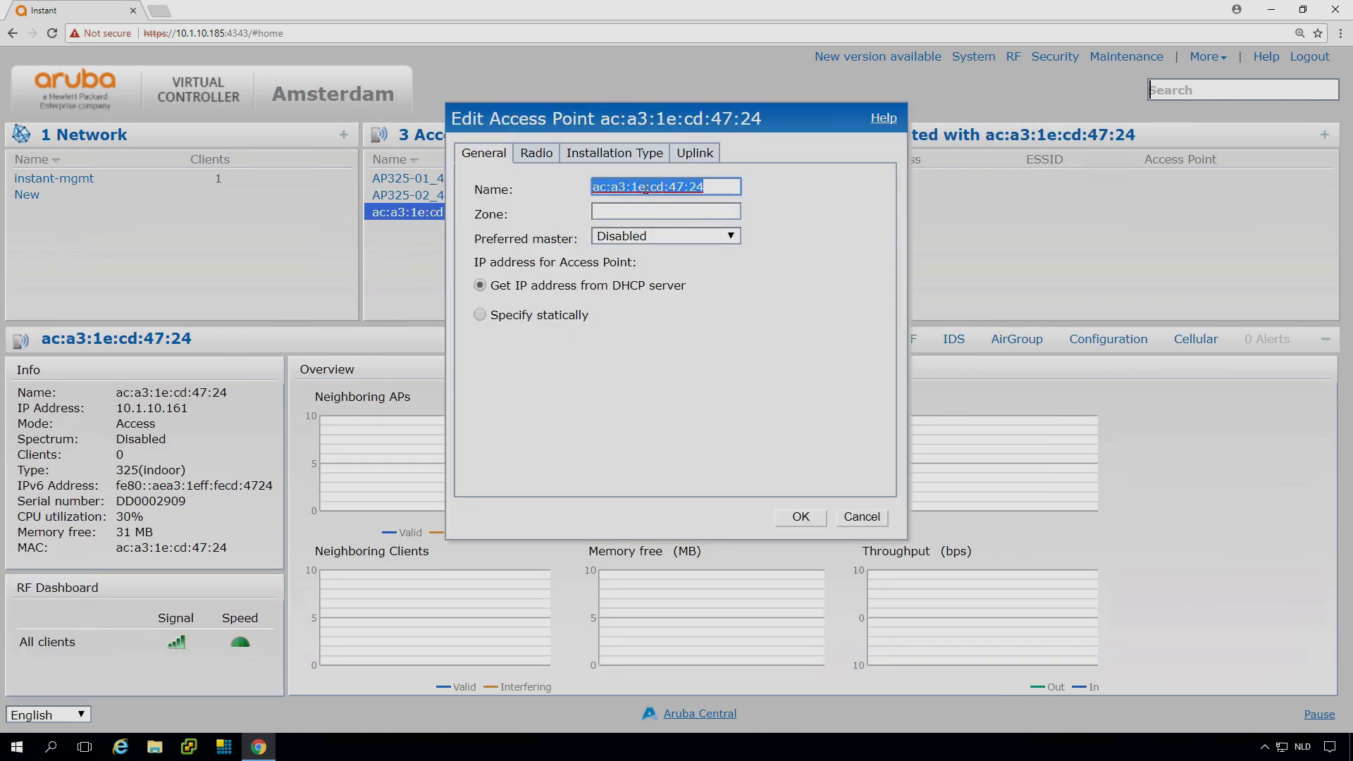
pyautogui.click(671, 187)
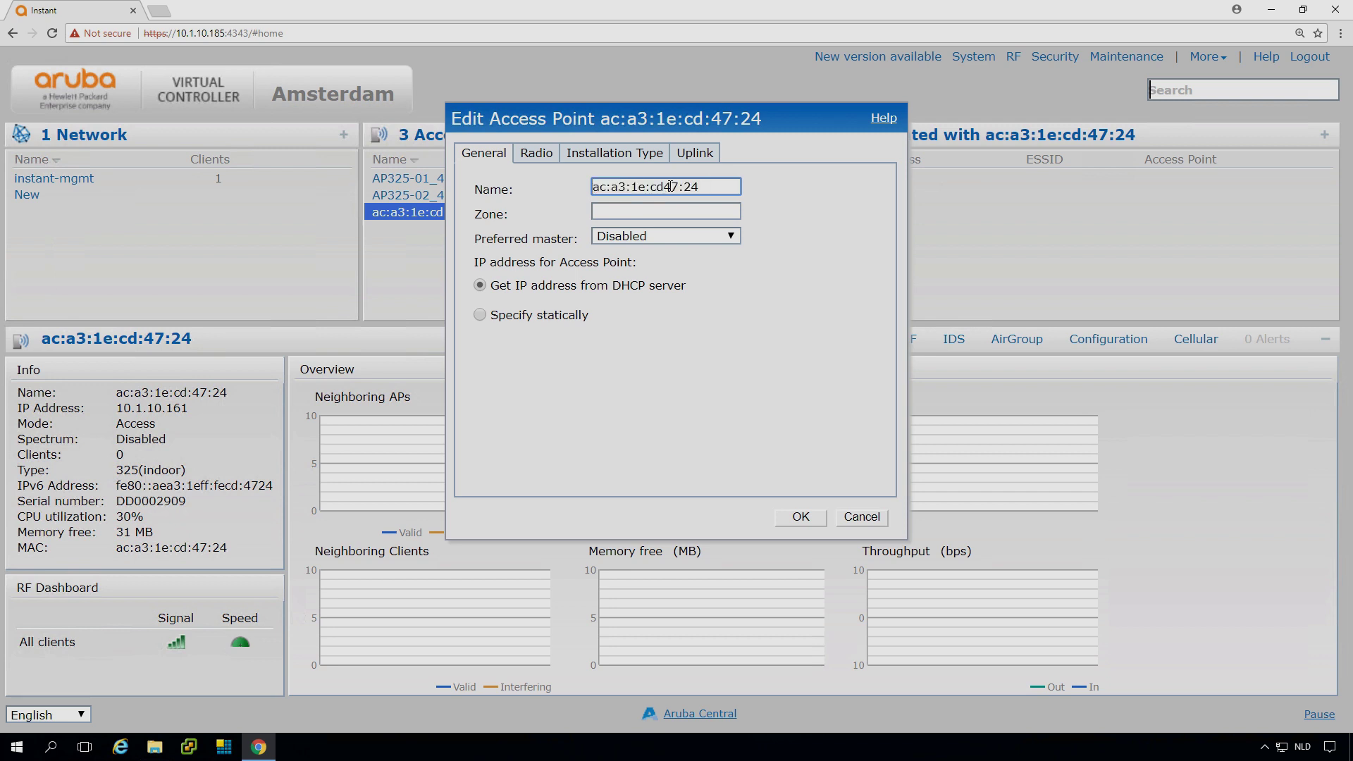
pyautogui.press('BackSpace')
pyautogui.press('BackSpace')
pyautogui.press('BackSpace')
pyautogui.press('BackSpace')
pyautogui.press('BackSpace')
pyautogui.press('BackSpace')
pyautogui.press('BackSpace')
pyautogui.press('BackSpace')
pyautogui.press('BackSpace')
pyautogui.press('BackSpace')
pyautogui.press('BackSpace')
pyautogui.press('BackSpace')
pyautogui.write('AP325-03')
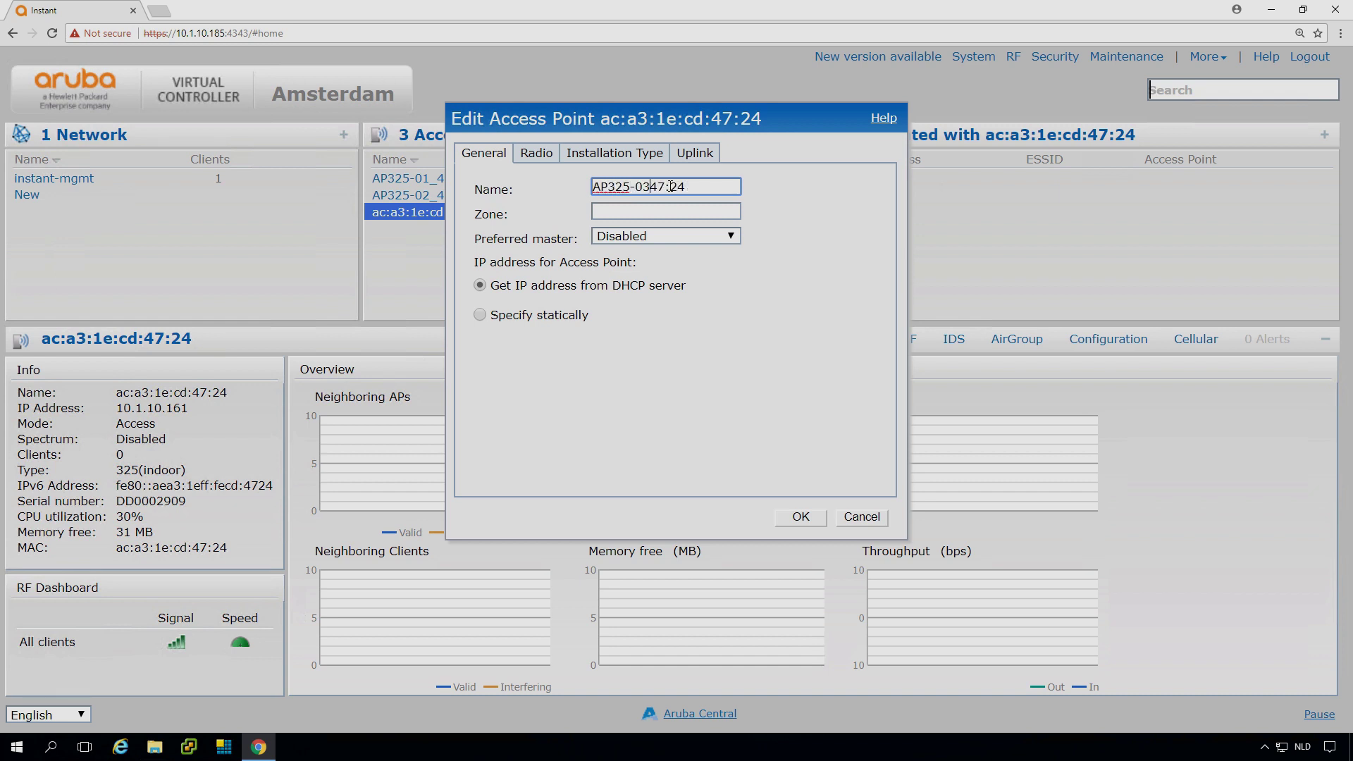
pyautogui.write('_')
pyautogui.click(801, 518)
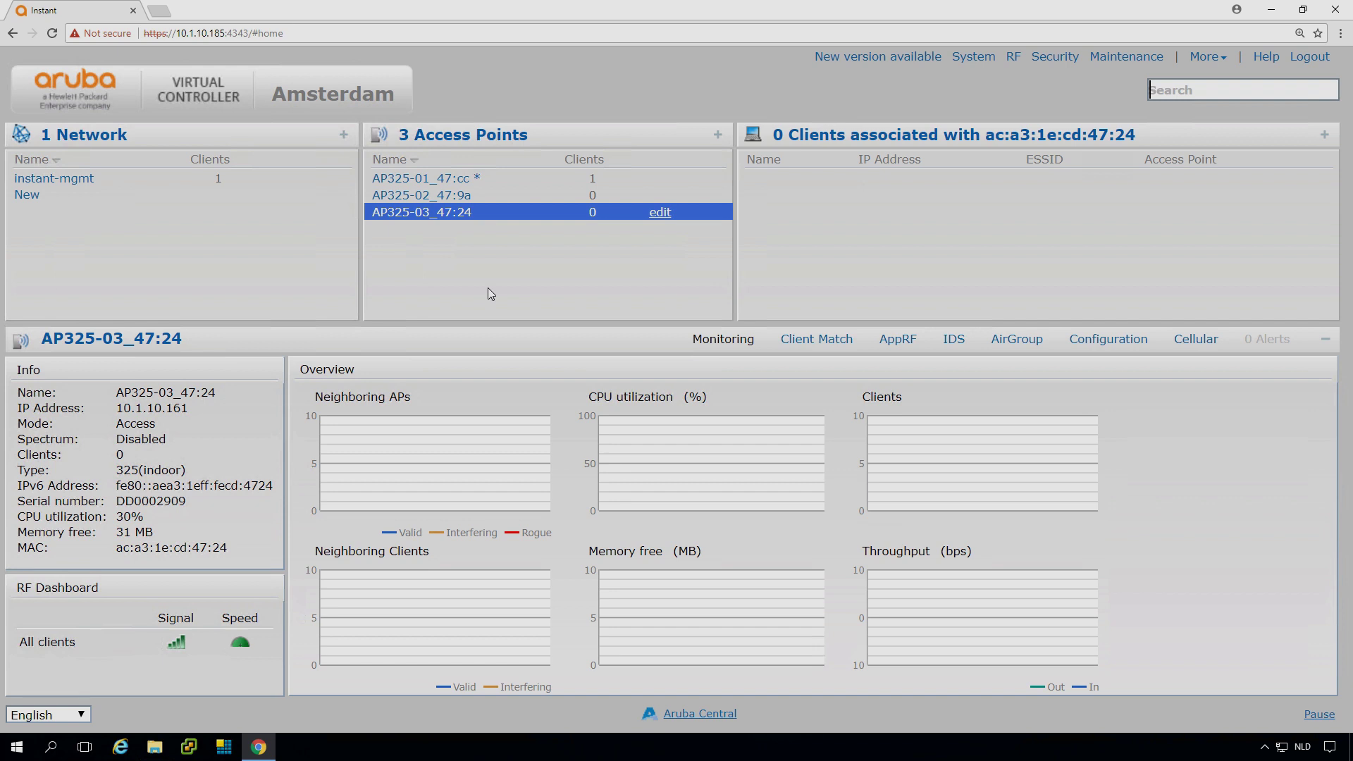
# Step: Verify the details of AP325-03_47:24, AP325-02_47:9a and AP325-01_47:cc, ending on the Amsterdam overview
pyautogui.click(550, 252)
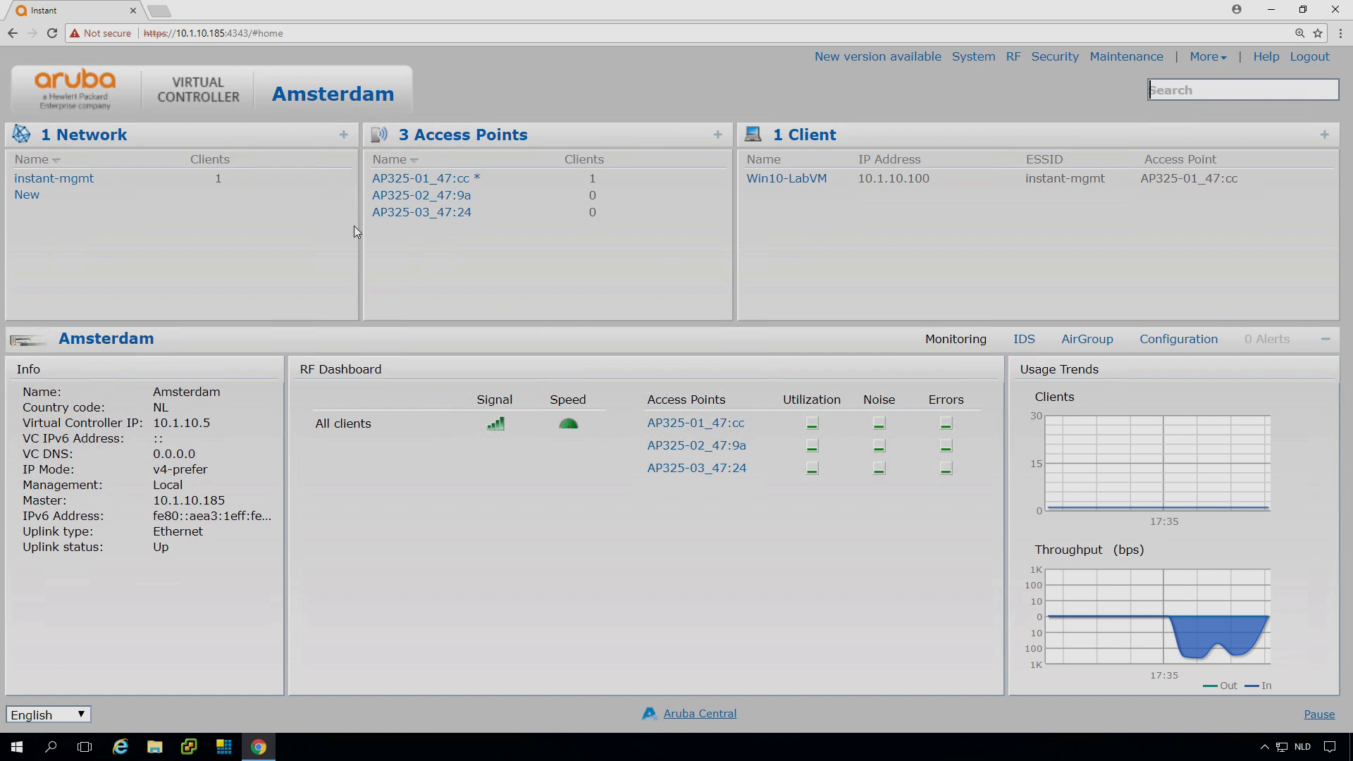
pyautogui.click(529, 214)
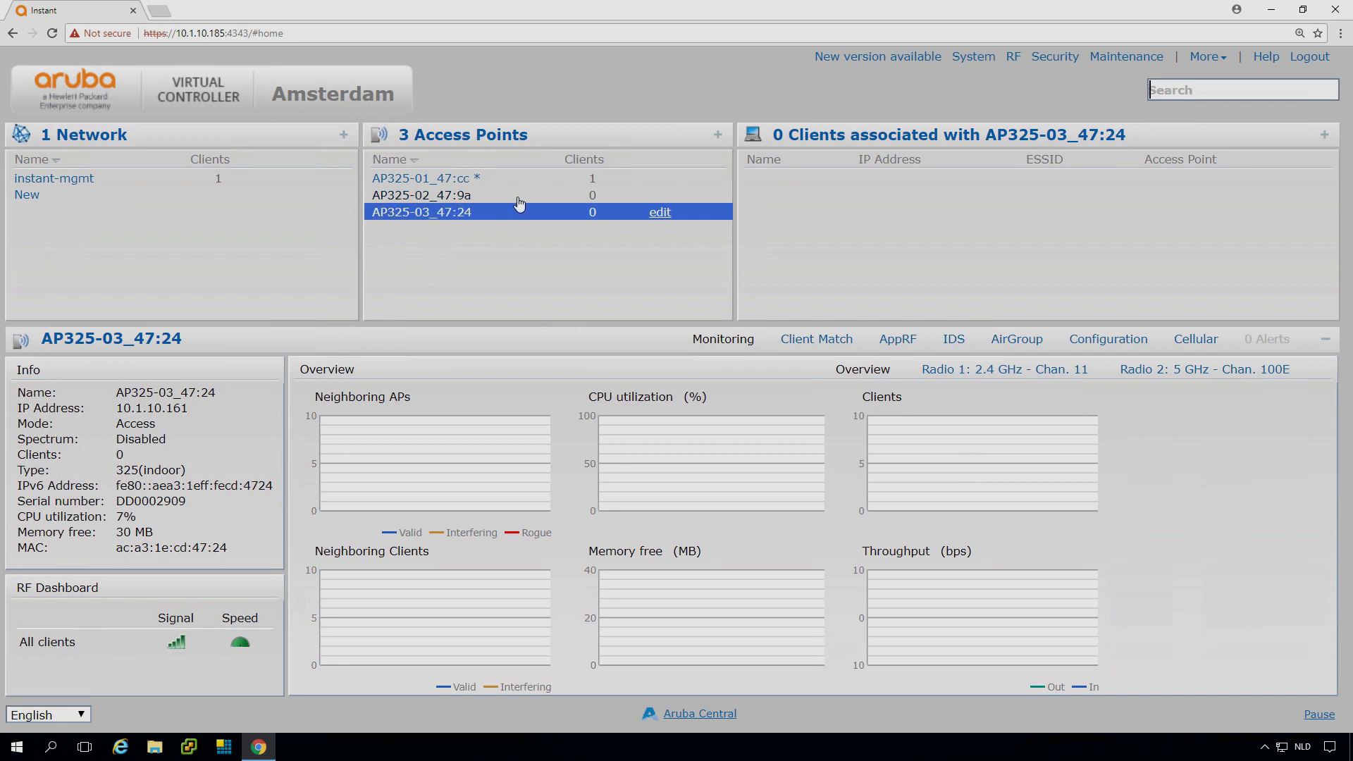
pyautogui.click(520, 203)
pyautogui.click(516, 178)
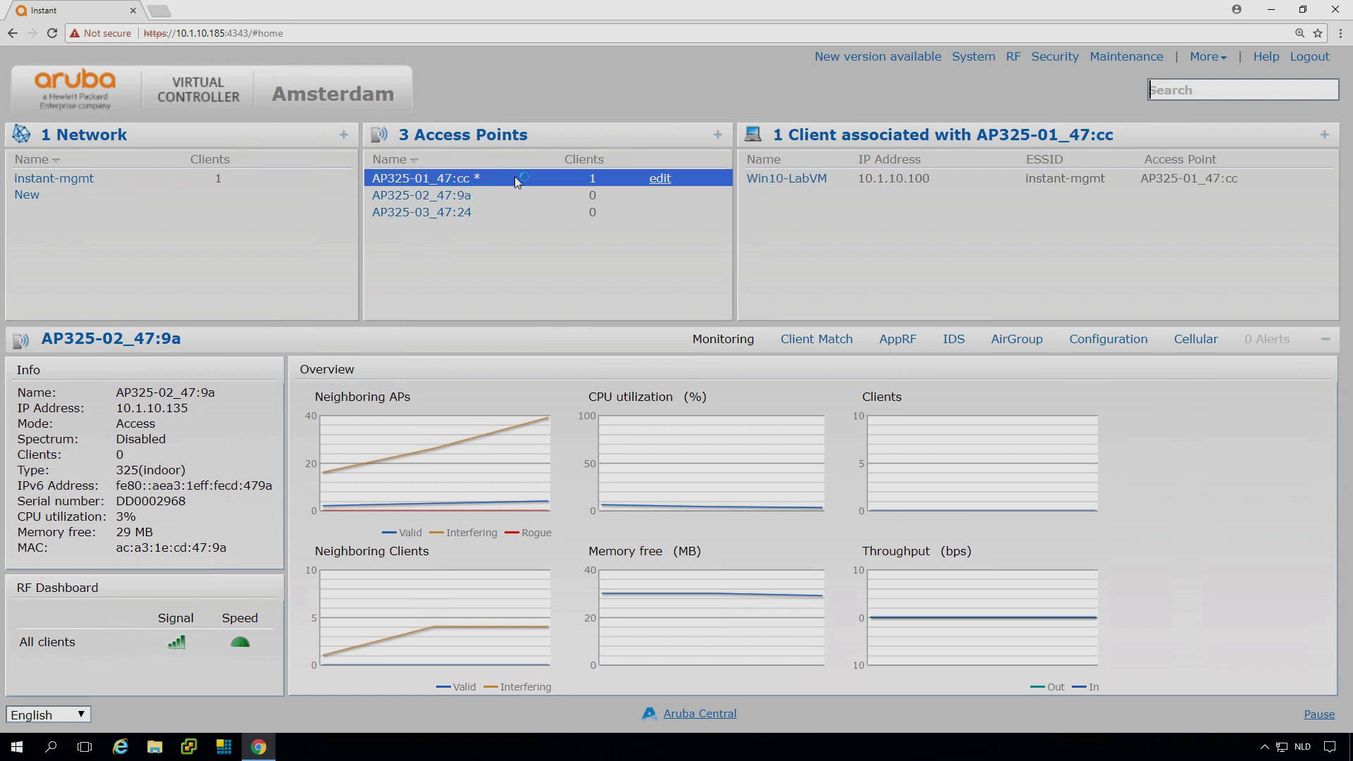
pyautogui.click(503, 246)
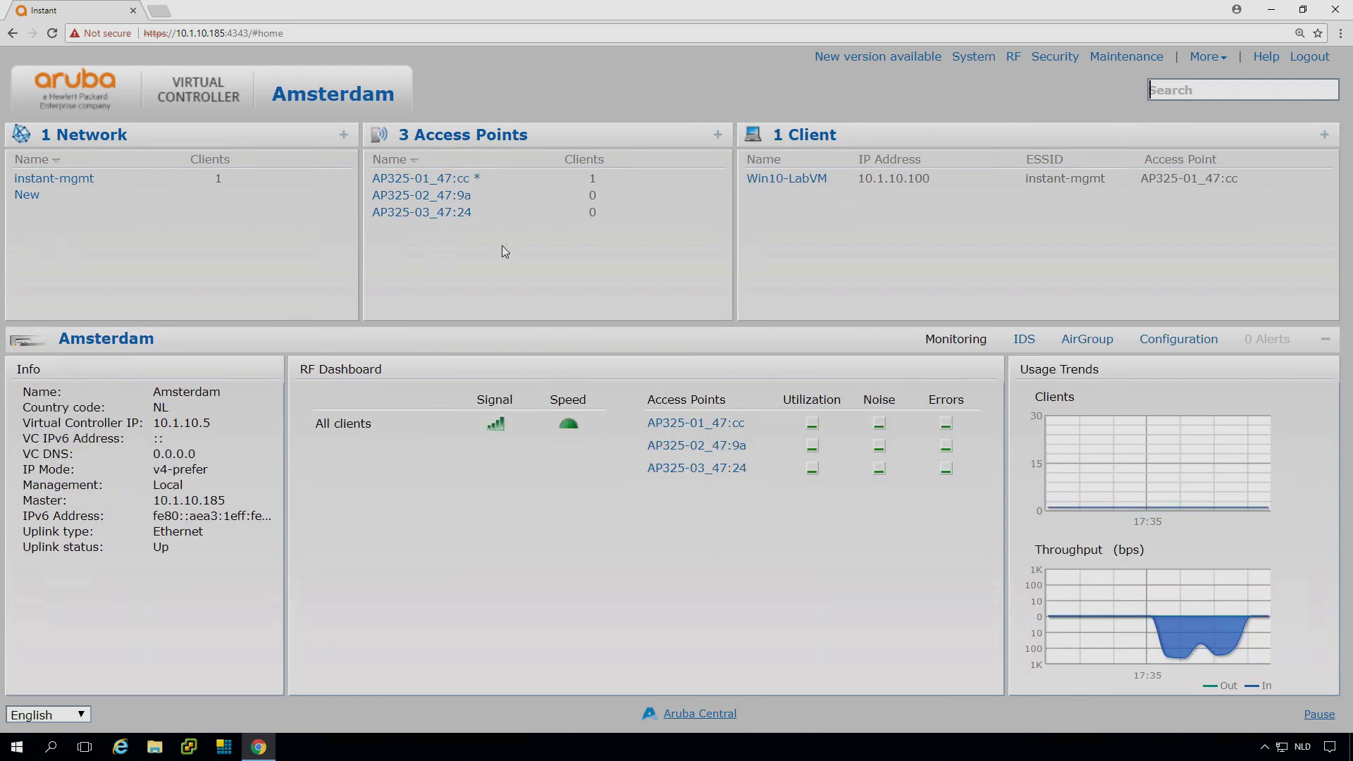